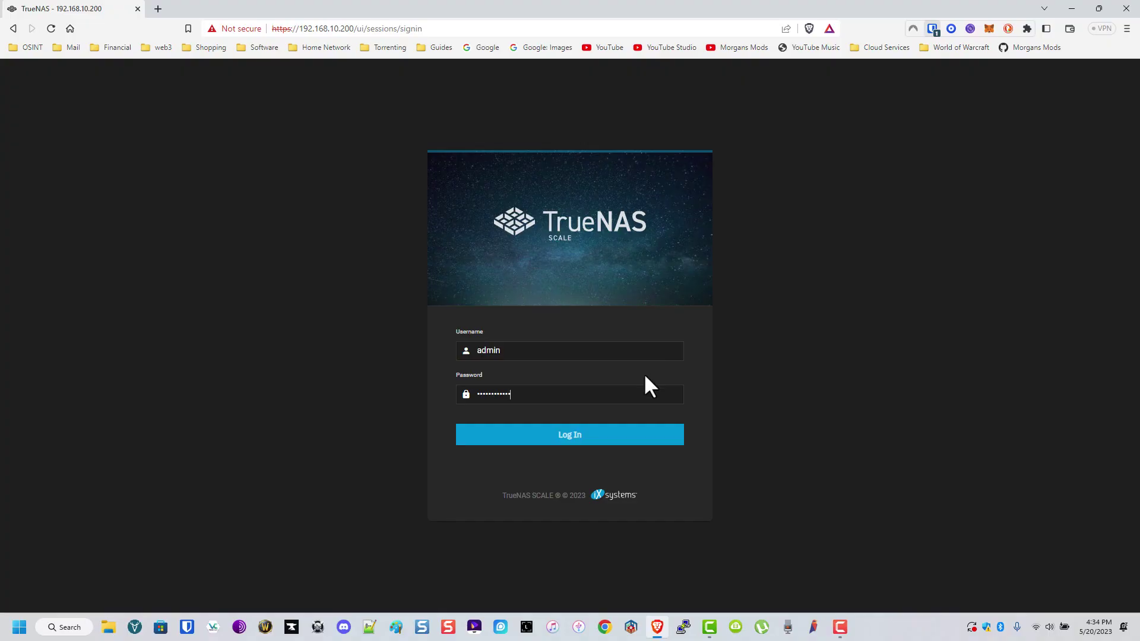
{"action": "left_click", "coordinate": [581, 440]}
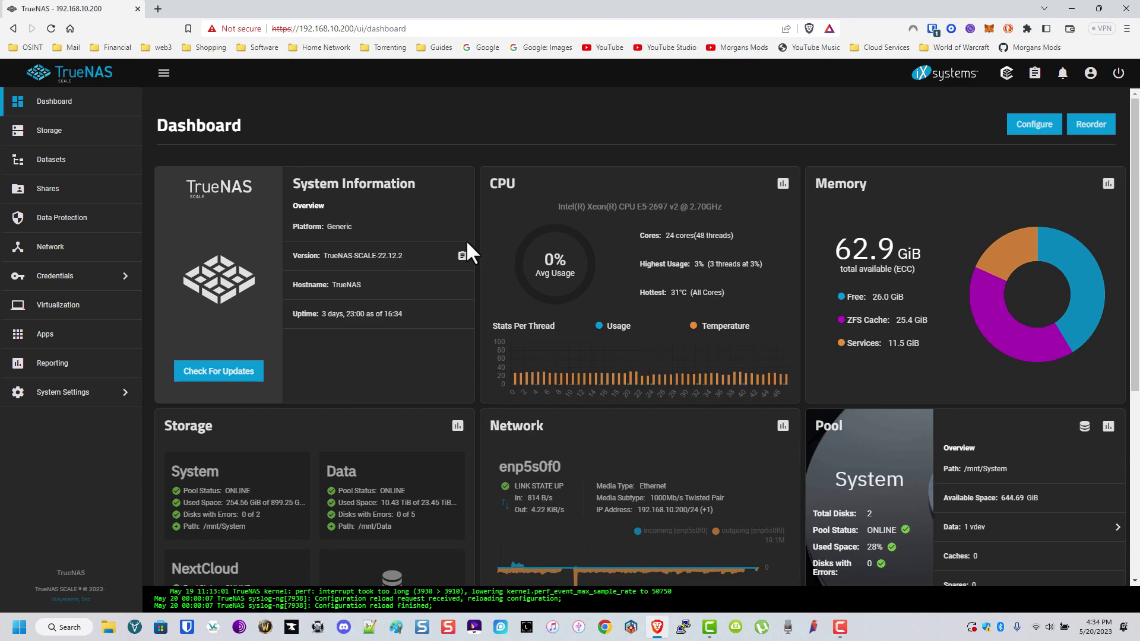
{"action": "scroll", "coordinate": [505, 256], "scroll_direction": "down", "scroll_amount": 2}
{"action": "scroll", "coordinate": [504, 252], "scroll_direction": "down", "scroll_amount": 4}
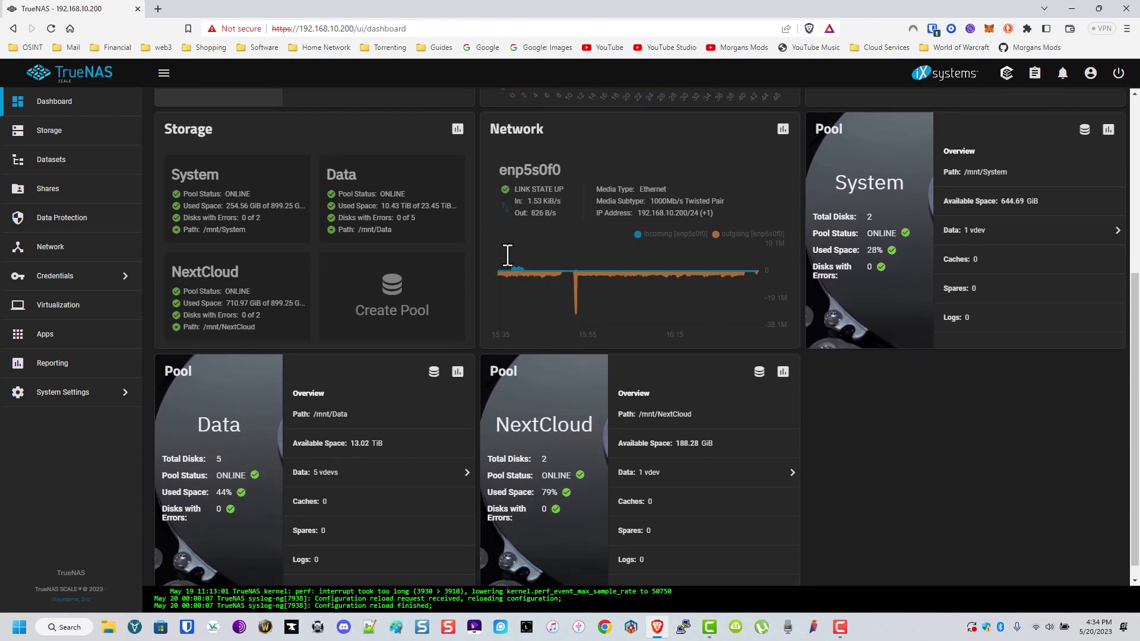
{"action": "scroll", "coordinate": [514, 262], "scroll_direction": "up", "scroll_amount": 5}
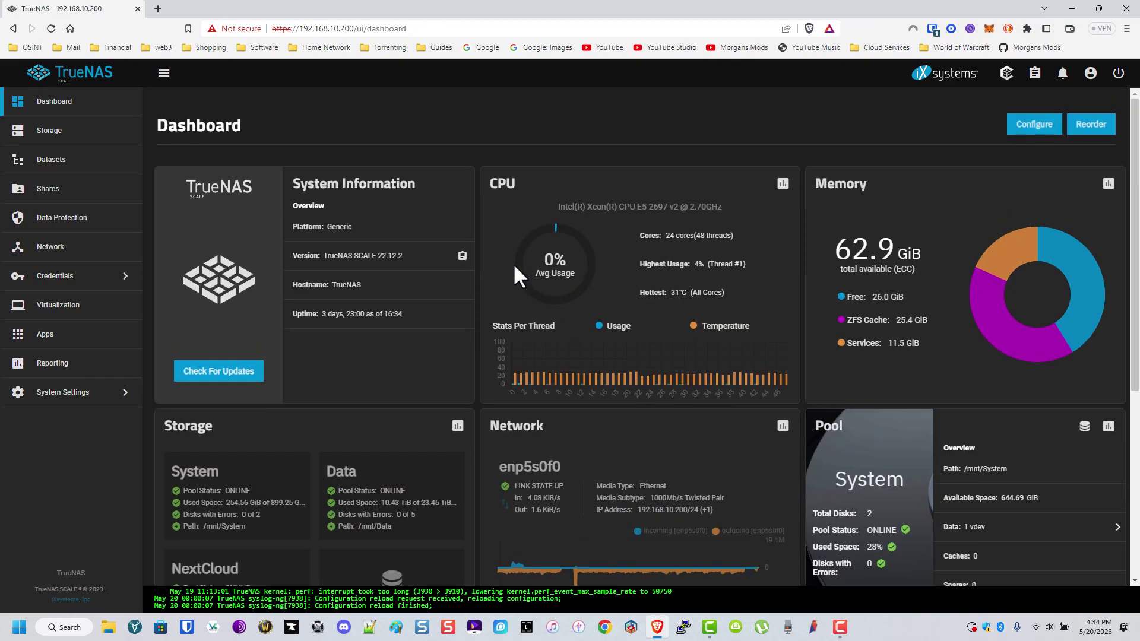
- Scroll through the storage pools, view the Media dataset's details, then open the SMB shares list
{"action": "left_click", "coordinate": [135, 131]}
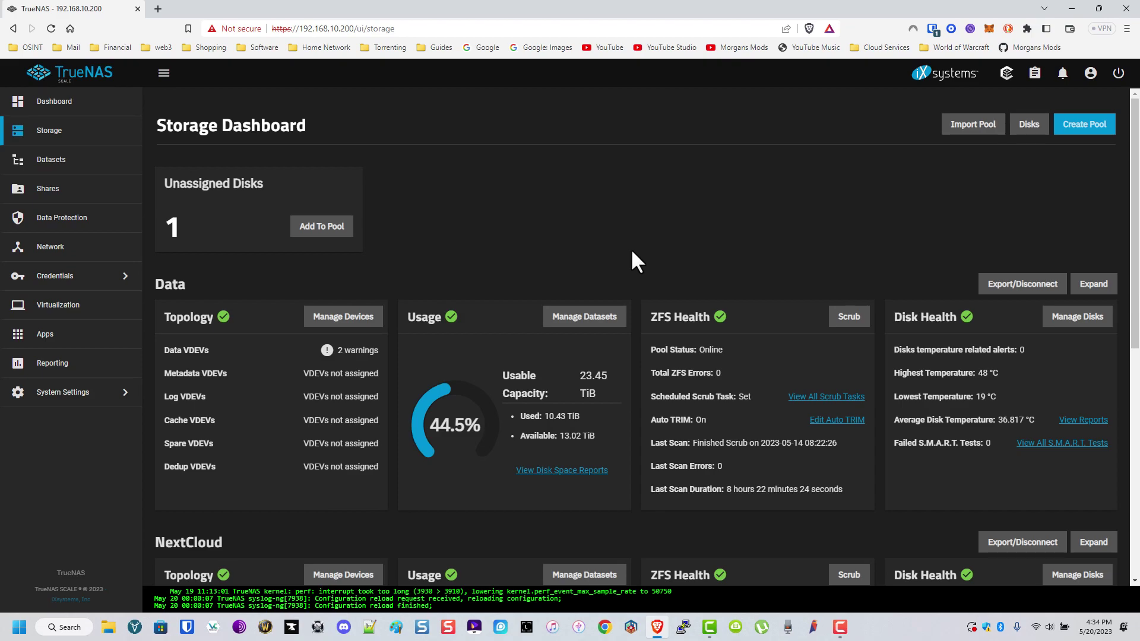
{"action": "scroll", "coordinate": [656, 285], "scroll_direction": "down", "scroll_amount": 8}
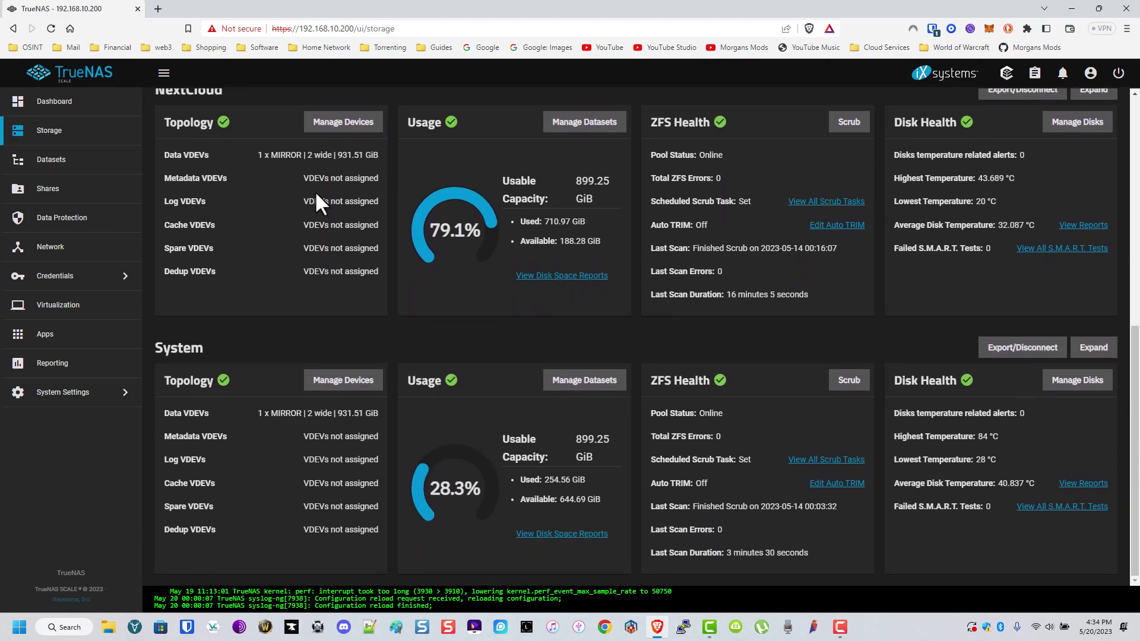
{"action": "left_click", "coordinate": [89, 169]}
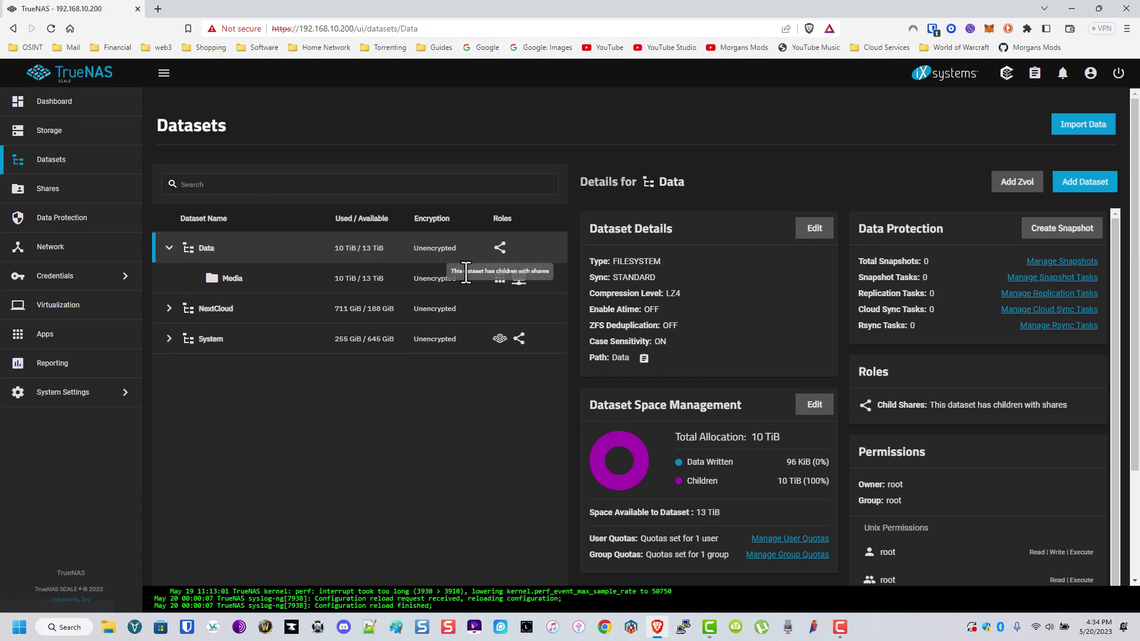
{"action": "left_click", "coordinate": [319, 288]}
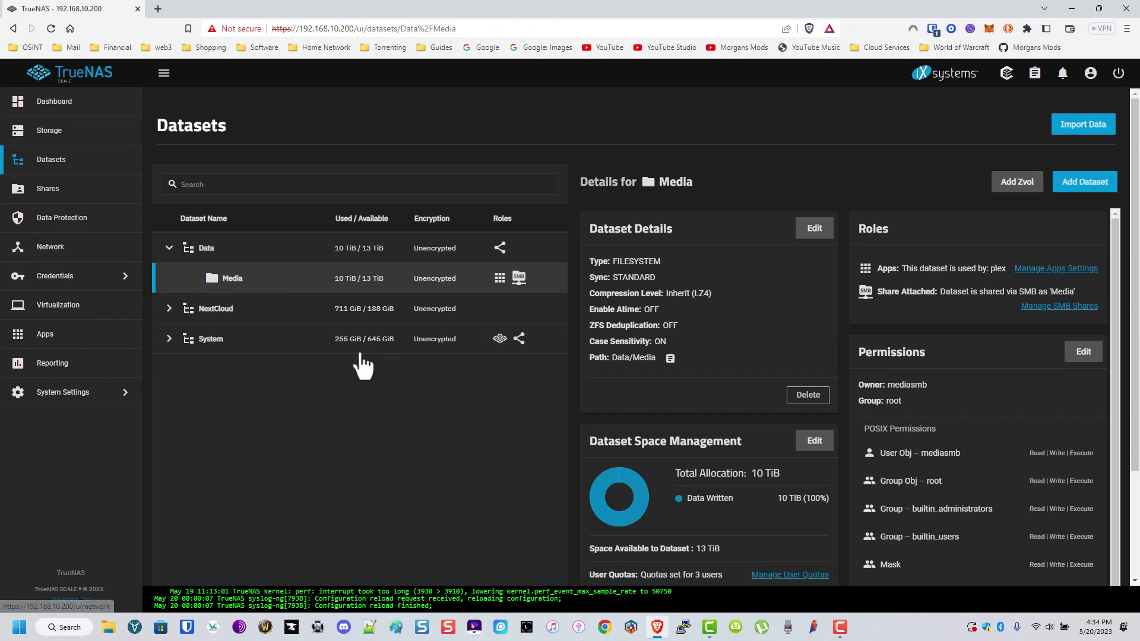
{"action": "left_click", "coordinate": [67, 191]}
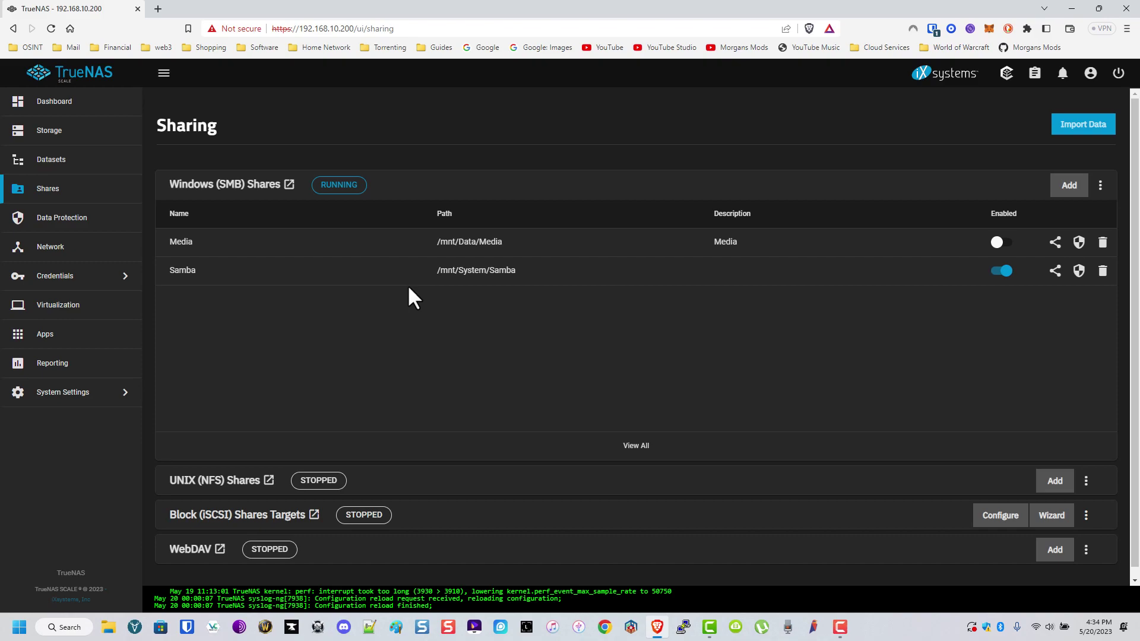
- Scroll through the Data Protection tasks page and the Network settings page
{"action": "left_click", "coordinate": [104, 221]}
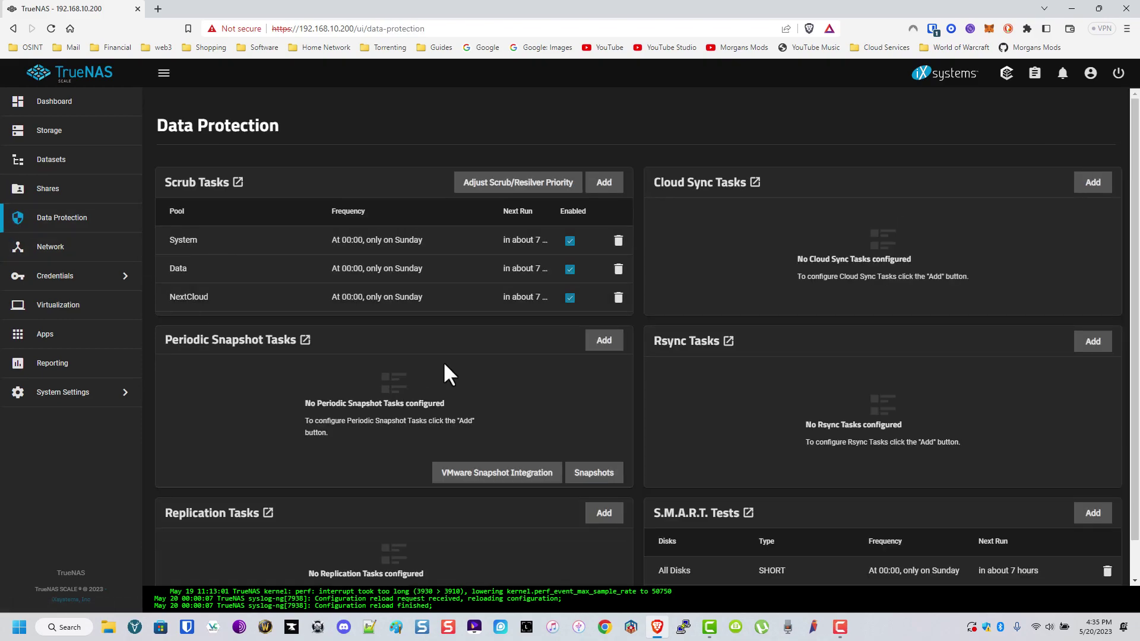
{"action": "scroll", "coordinate": [475, 330], "scroll_direction": "down", "scroll_amount": 1}
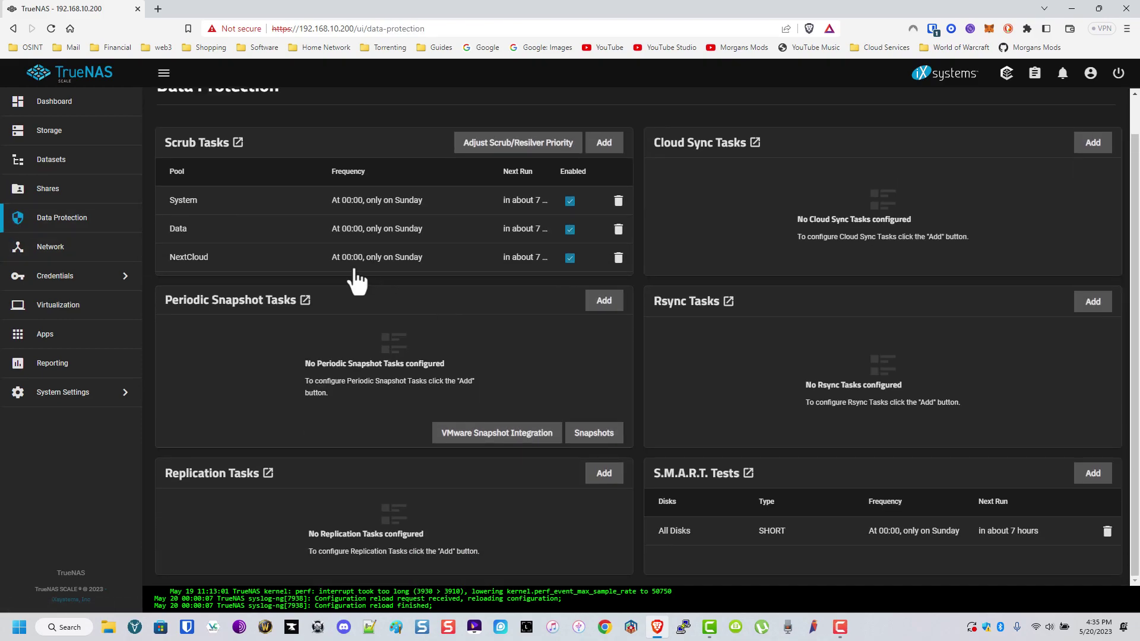
{"action": "left_click", "coordinate": [121, 250]}
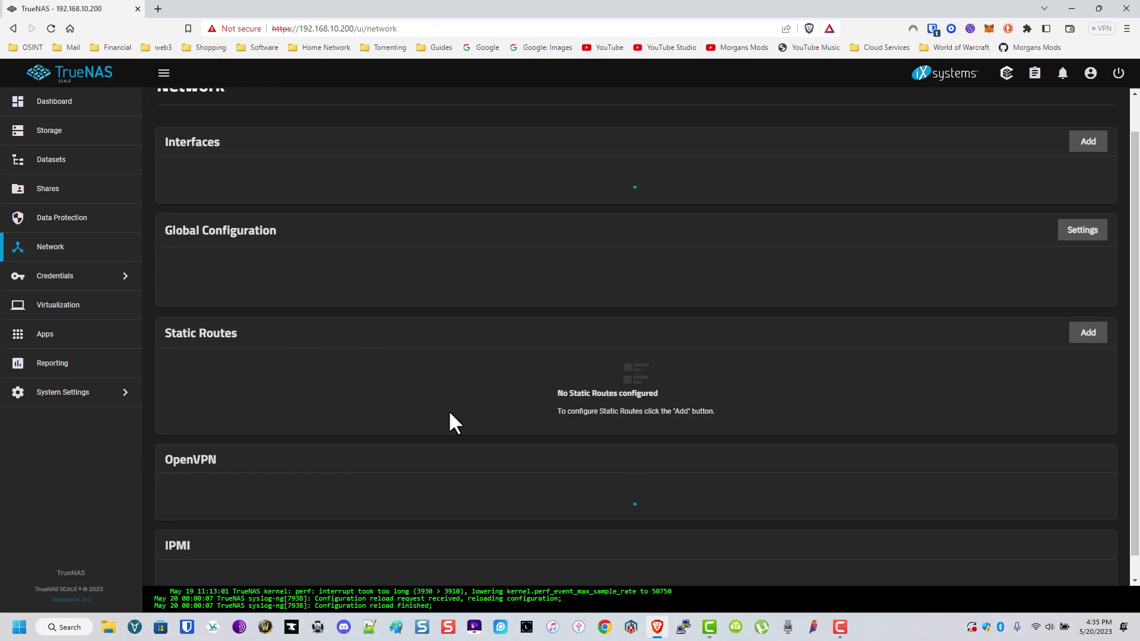
{"action": "scroll", "coordinate": [494, 325], "scroll_direction": "down", "scroll_amount": 3}
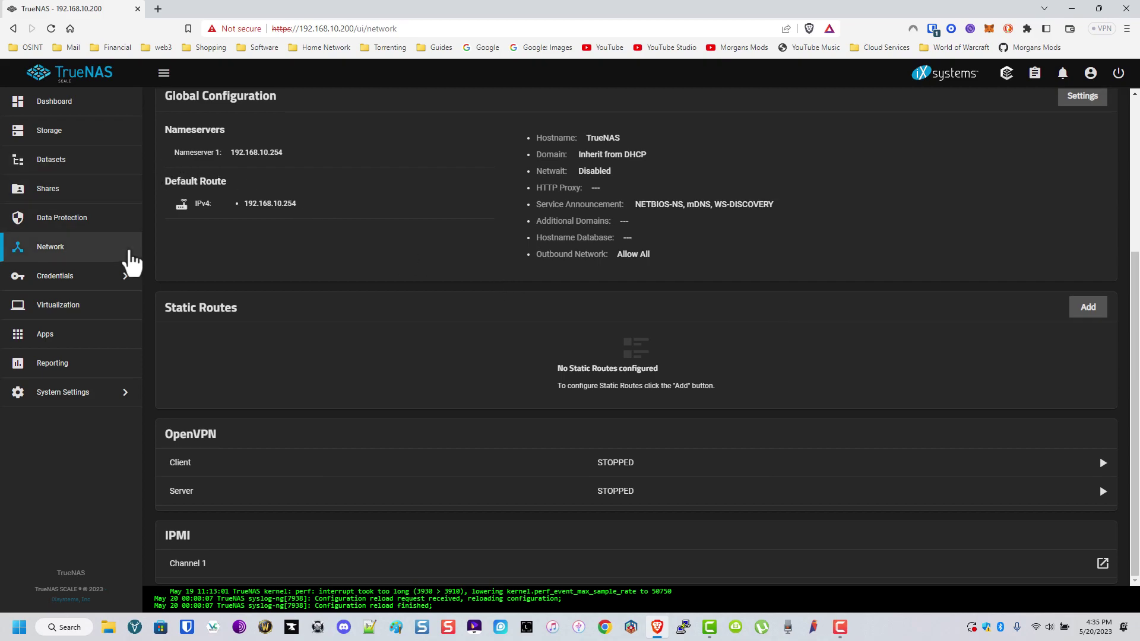
- View the Local Users list under Credentials, then the Virtual Machines page with ubucloud
{"action": "left_click", "coordinate": [125, 277]}
{"action": "left_click", "coordinate": [189, 102]}
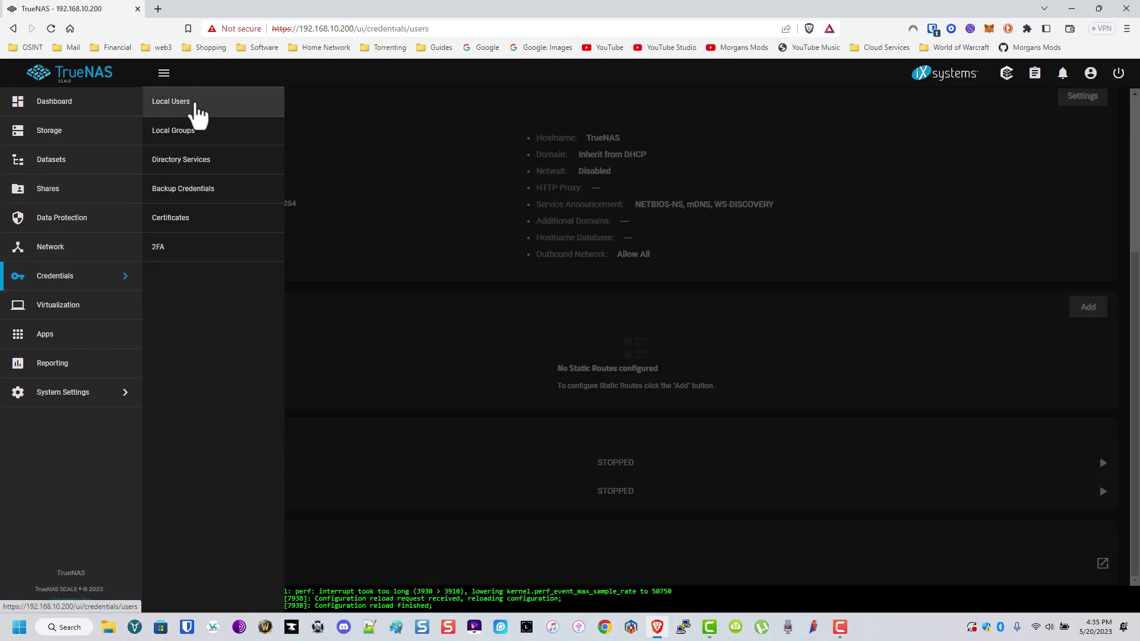
{"action": "left_click", "coordinate": [49, 315]}
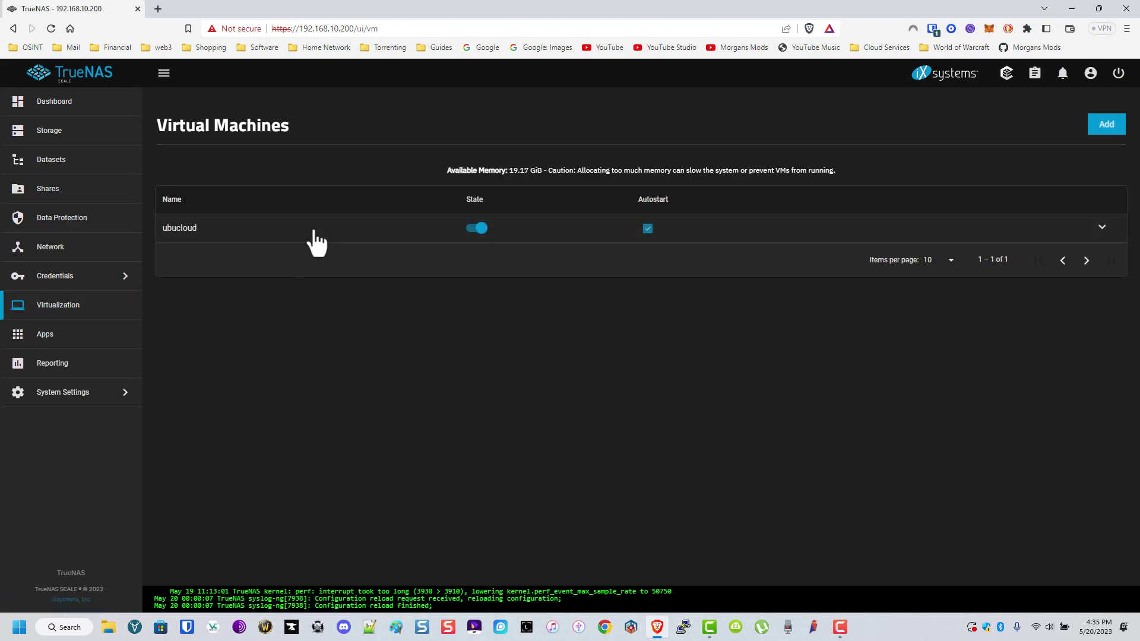
- Browse the Available Applications catalog, including syncthing, plex, nextcloud, pihole, jellyfin and radarr
{"action": "left_click", "coordinate": [66, 340]}
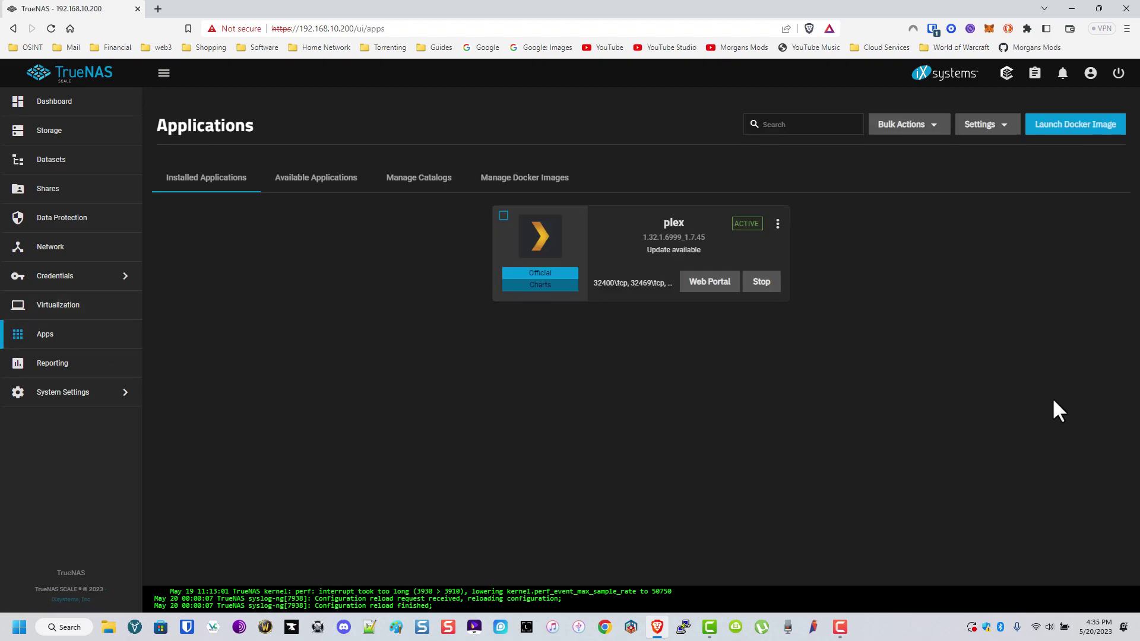
{"action": "left_click", "coordinate": [351, 192]}
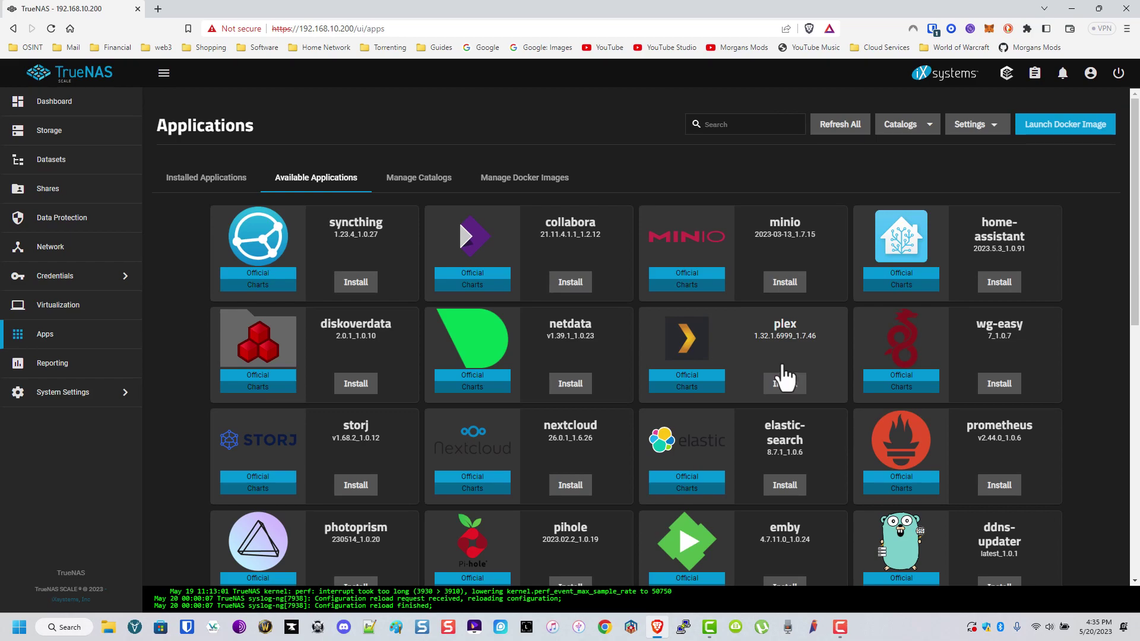
{"action": "scroll", "coordinate": [785, 378], "scroll_direction": "down", "scroll_amount": 9}
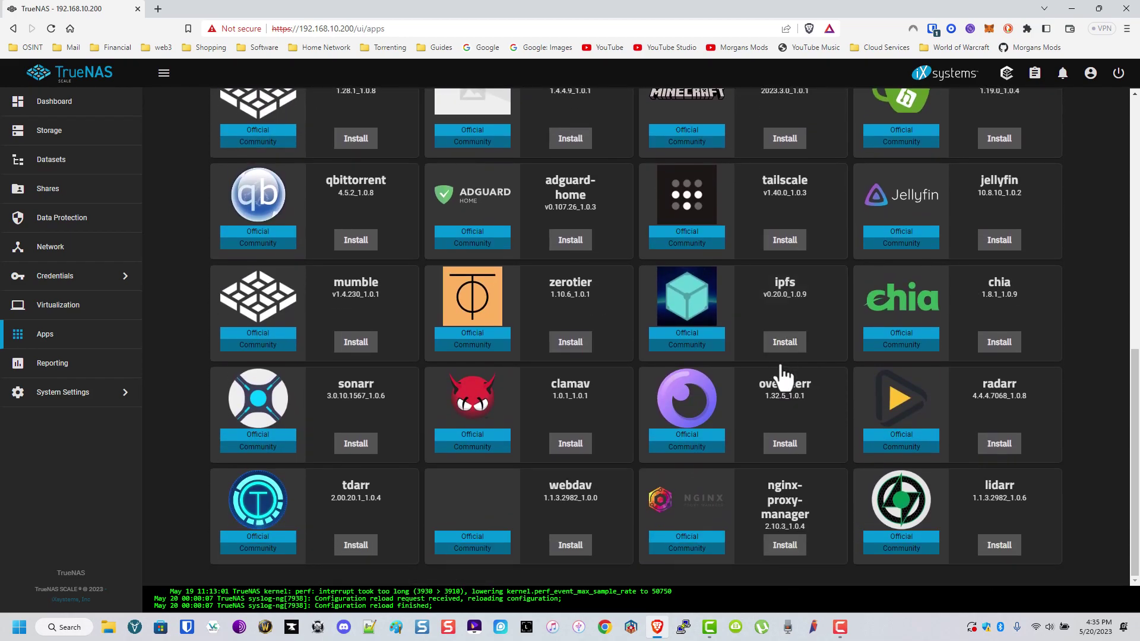
{"action": "scroll", "coordinate": [784, 377], "scroll_direction": "up", "scroll_amount": 10}
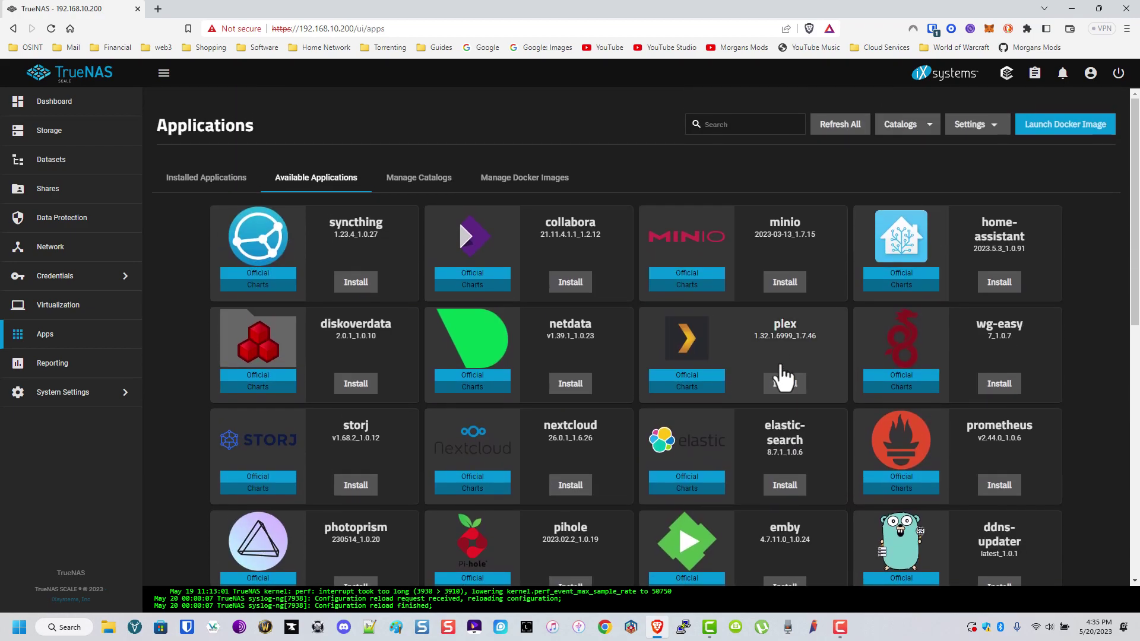
{"action": "scroll", "coordinate": [766, 365], "scroll_direction": "up", "scroll_amount": 1}
{"action": "scroll", "coordinate": [766, 366], "scroll_direction": "down", "scroll_amount": 7}
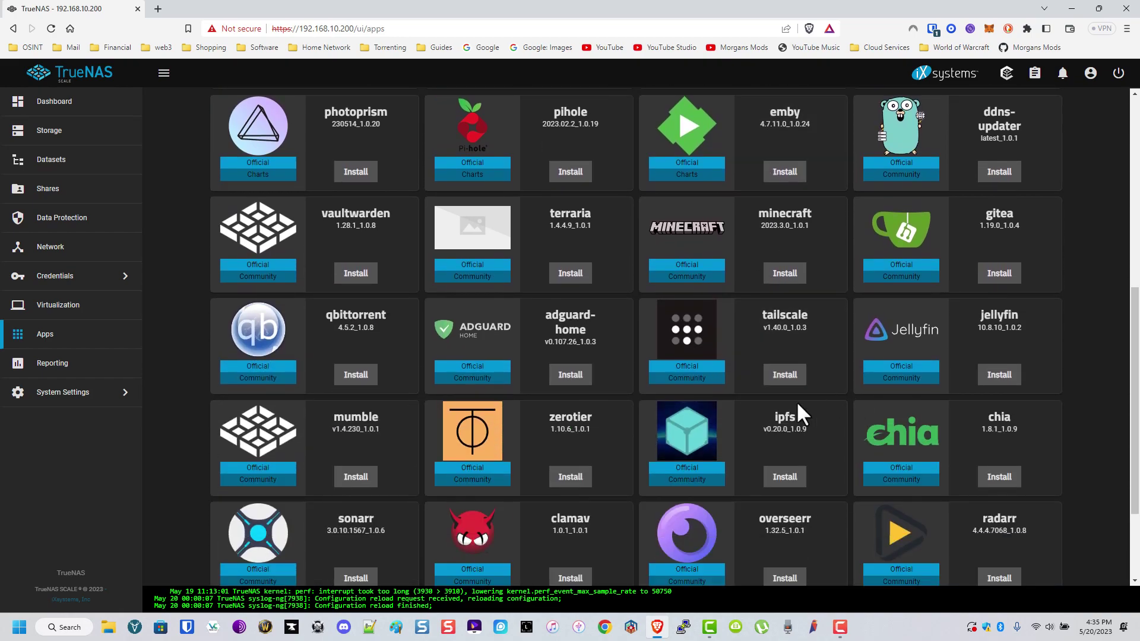
{"action": "scroll", "coordinate": [809, 297], "scroll_direction": "up", "scroll_amount": 4}
{"action": "scroll", "coordinate": [825, 369], "scroll_direction": "up", "scroll_amount": 3}
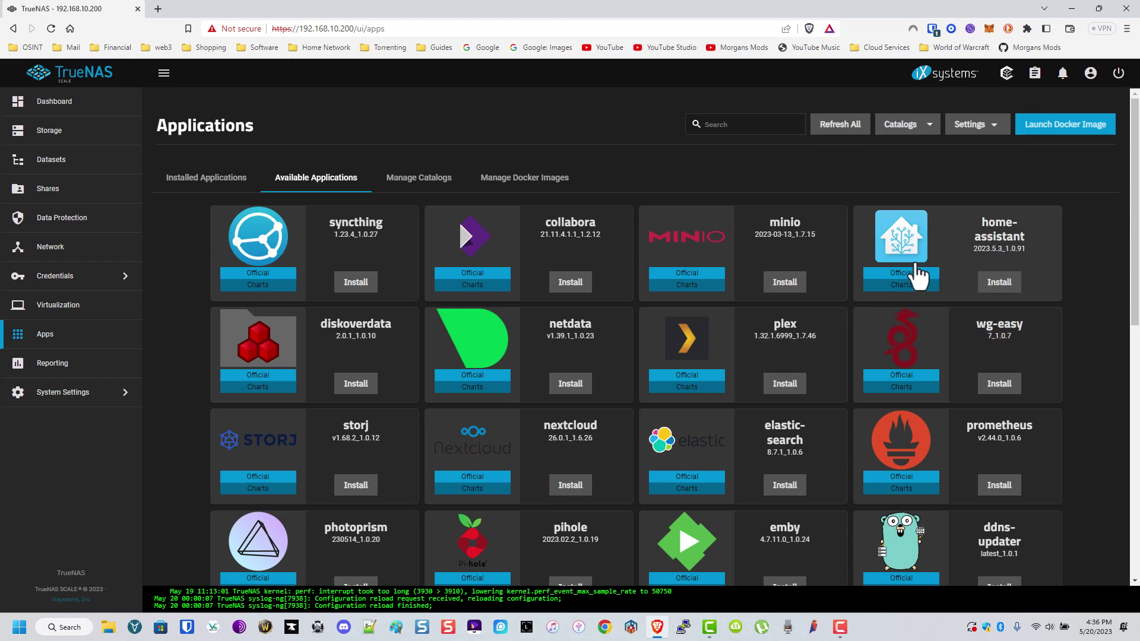
{"action": "scroll", "coordinate": [549, 325], "scroll_direction": "down", "scroll_amount": 3}
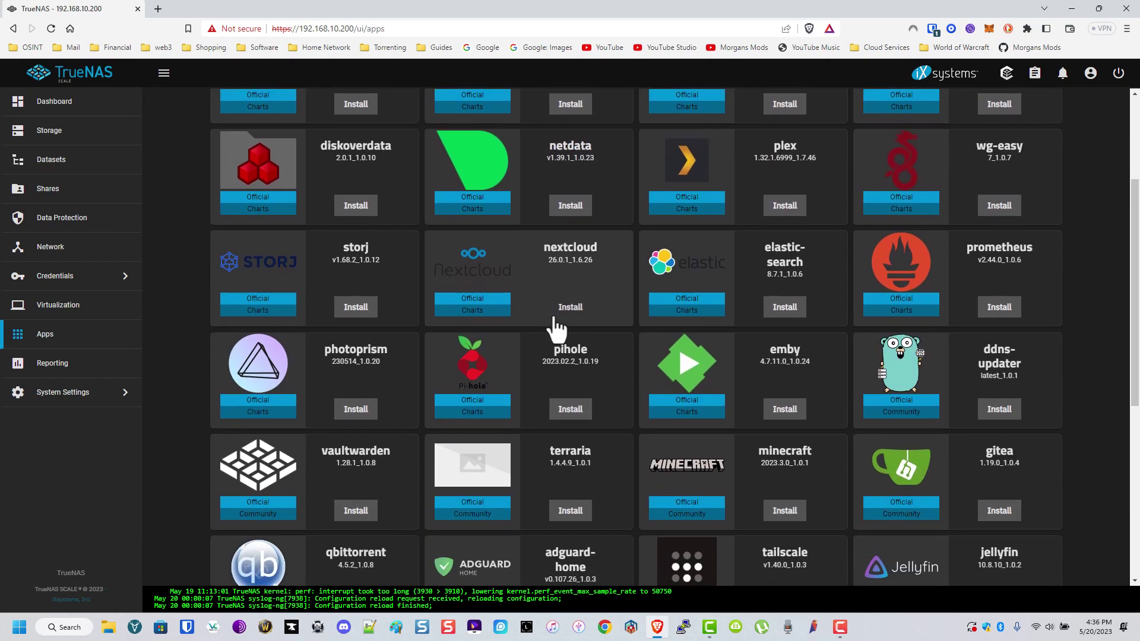
{"action": "scroll", "coordinate": [565, 325], "scroll_direction": "down", "scroll_amount": 5}
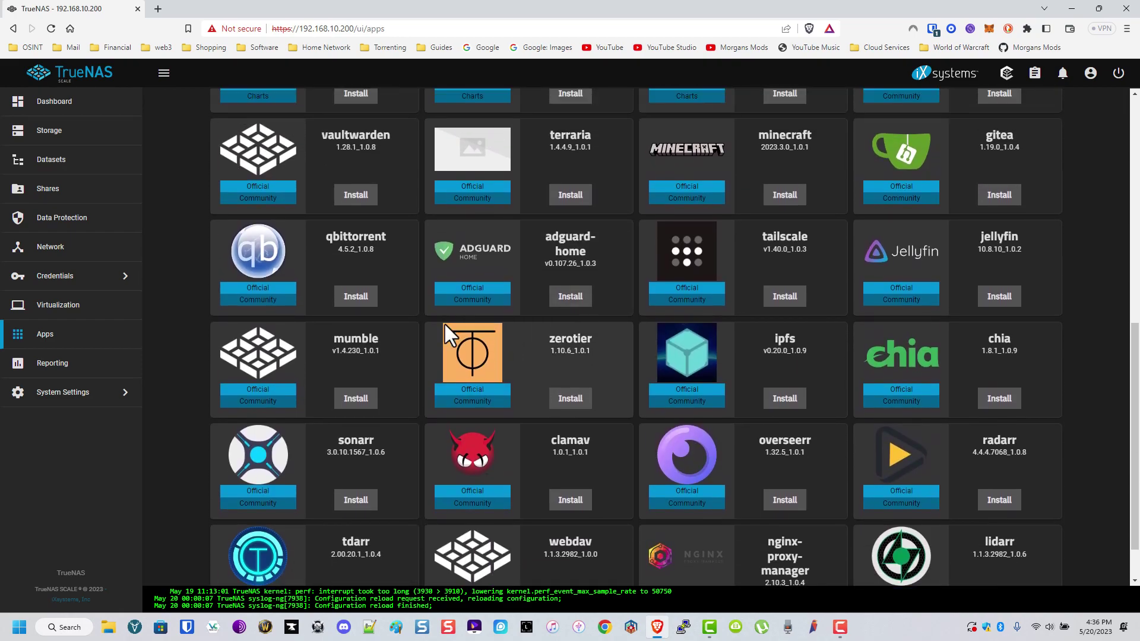
- View the CPU report, confirm the Update page lists no updates, and return to the Dashboard
{"action": "left_click", "coordinate": [89, 371]}
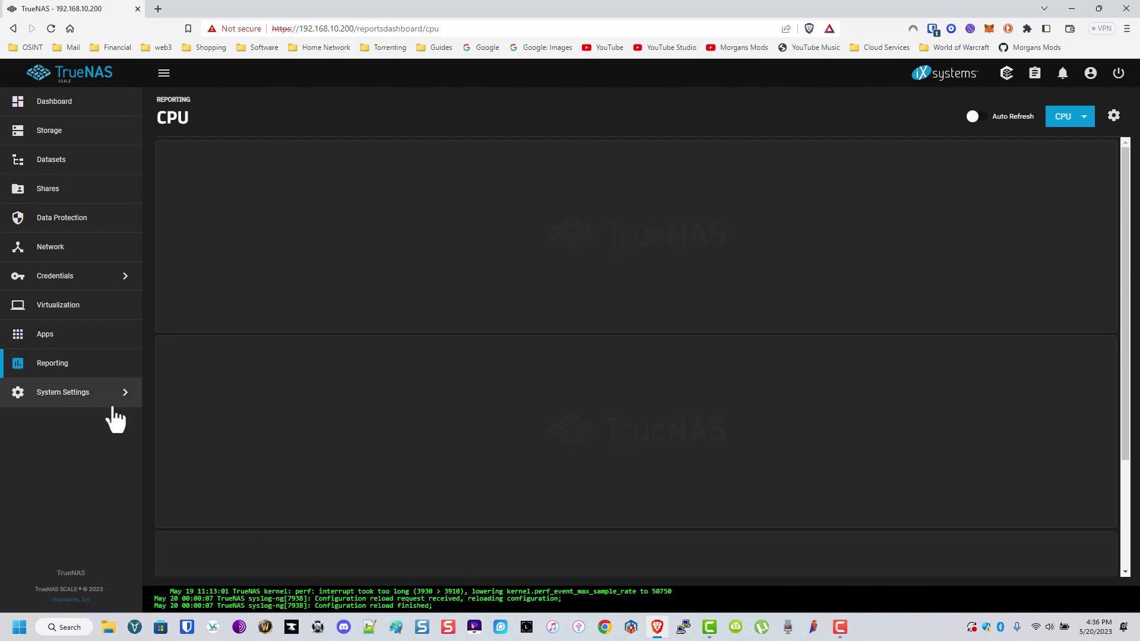
{"action": "left_click", "coordinate": [71, 395]}
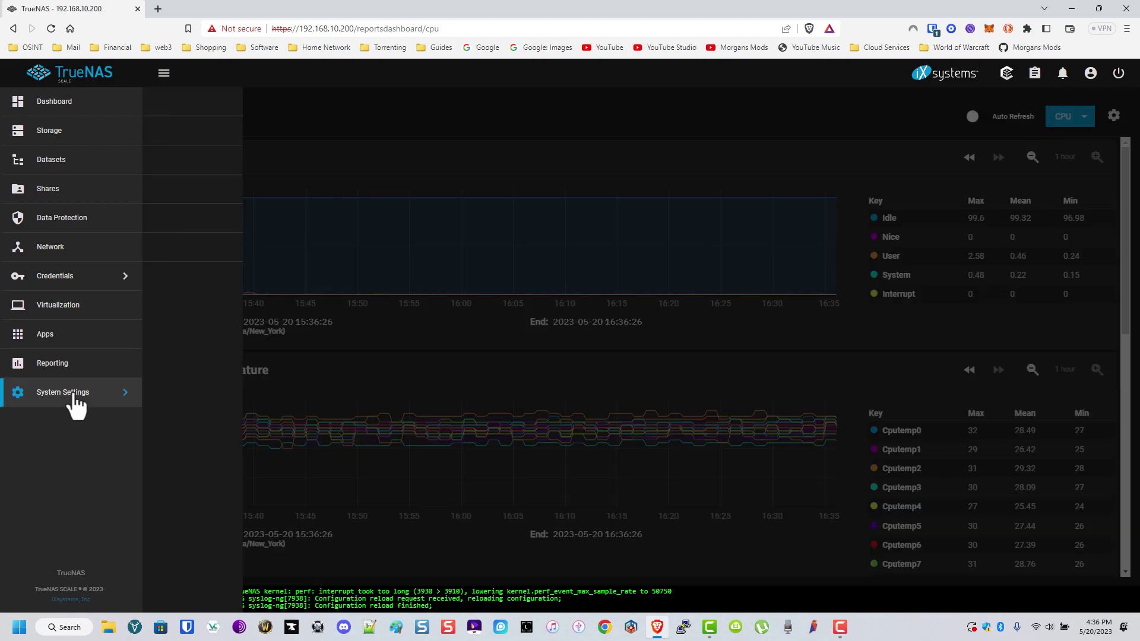
{"action": "left_click", "coordinate": [196, 102]}
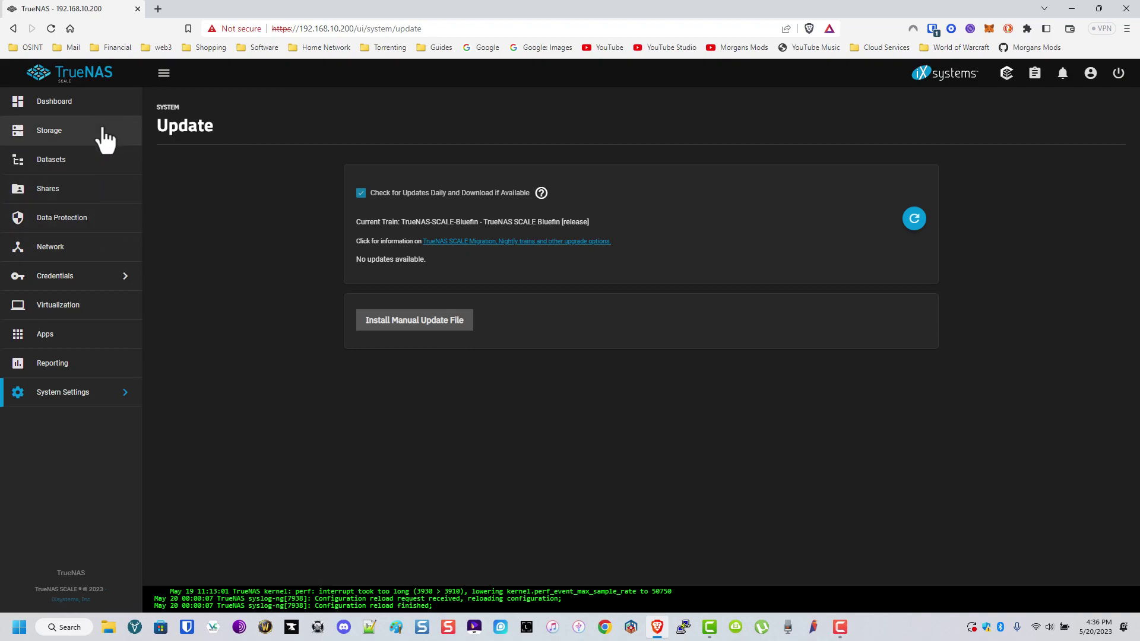
{"action": "left_click", "coordinate": [102, 107]}
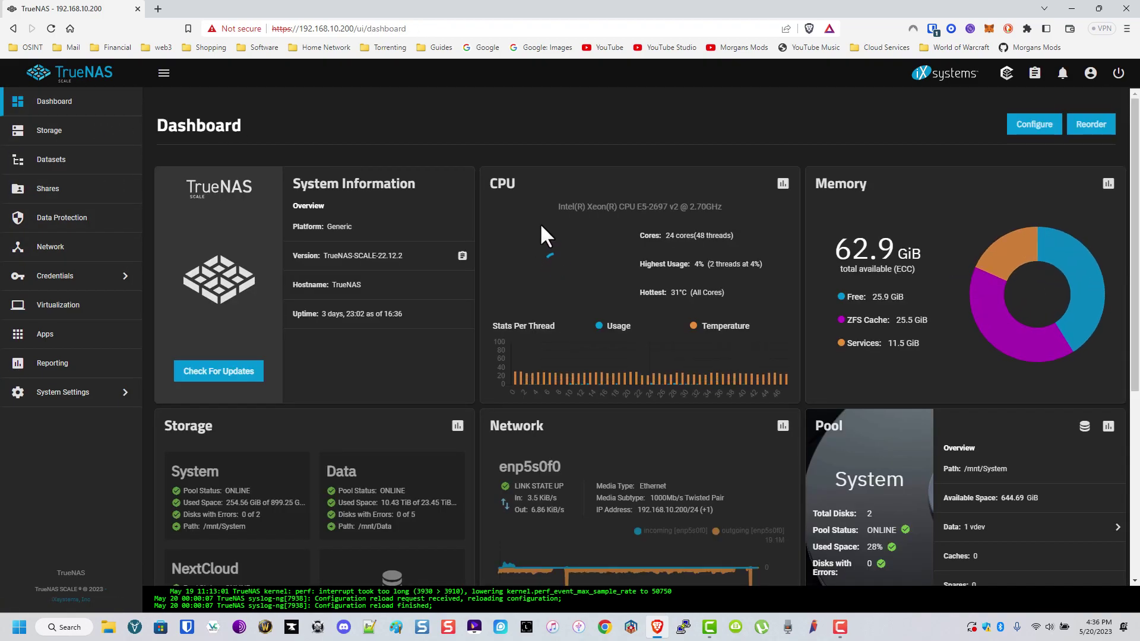
{"action": "scroll", "coordinate": [578, 231], "scroll_direction": "down", "scroll_amount": 3}
{"action": "scroll", "coordinate": [579, 241], "scroll_direction": "down", "scroll_amount": 3}
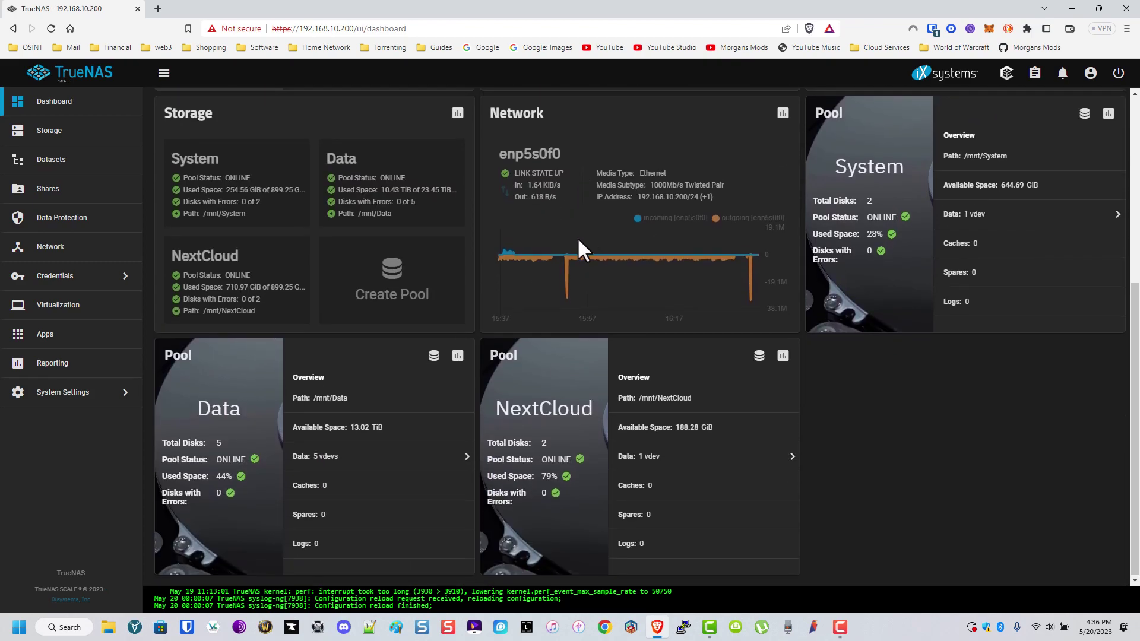
{"action": "scroll", "coordinate": [579, 240], "scroll_direction": "up", "scroll_amount": 5}
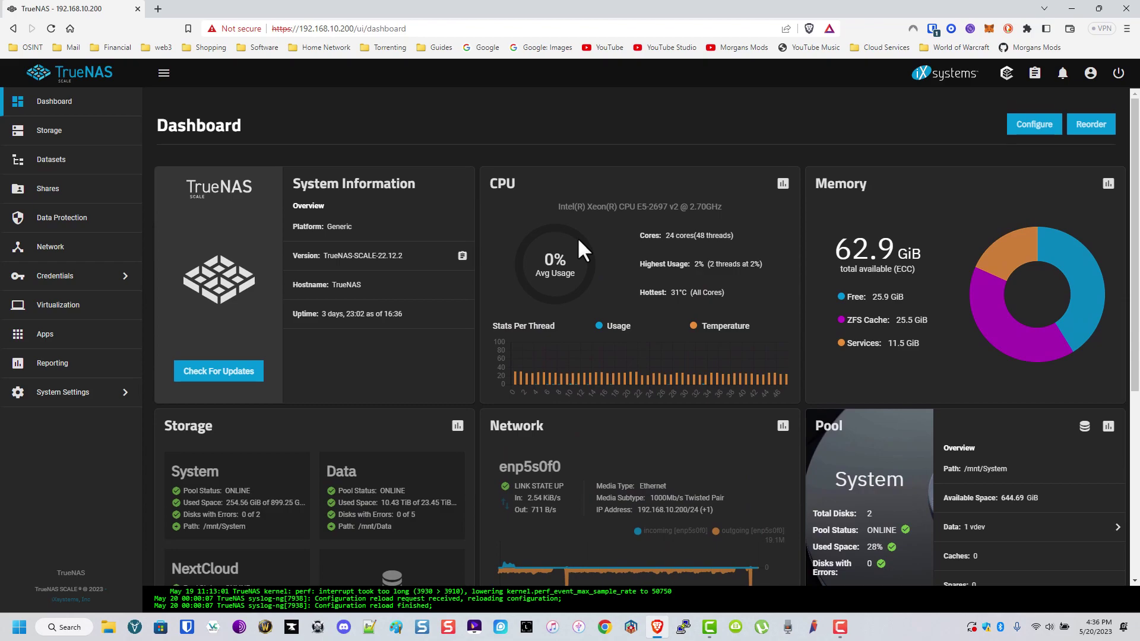